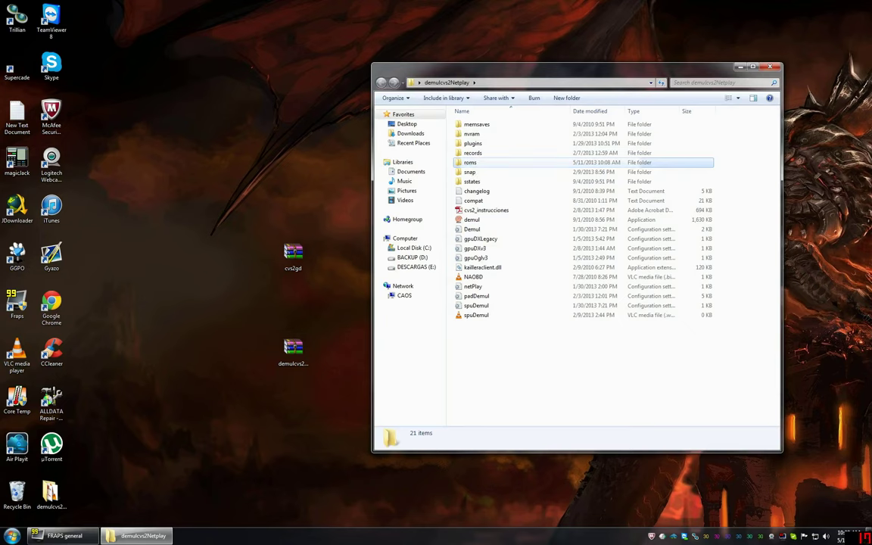
Step: Launch demul from the demulcvs2Netplay folder and cancel the missing-disk error
left_click_drag(471, 68, 456, 77)
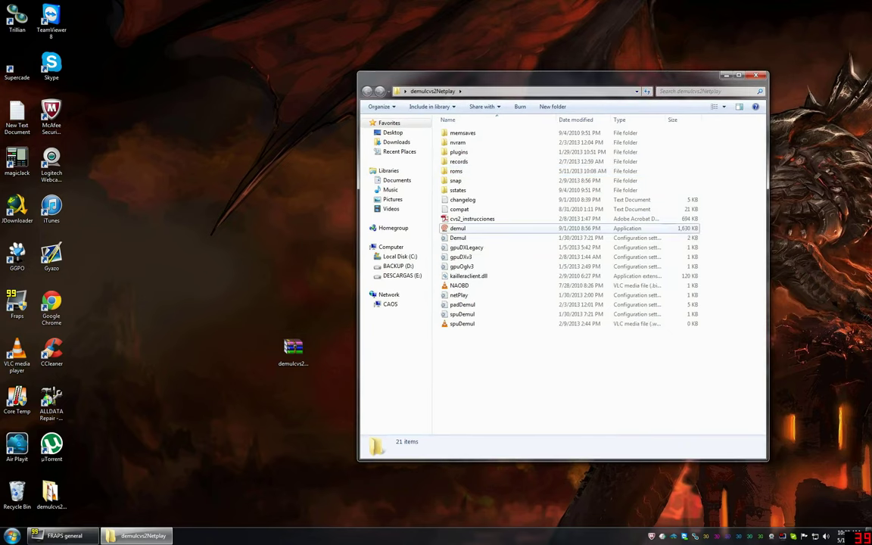
double_click(458, 229)
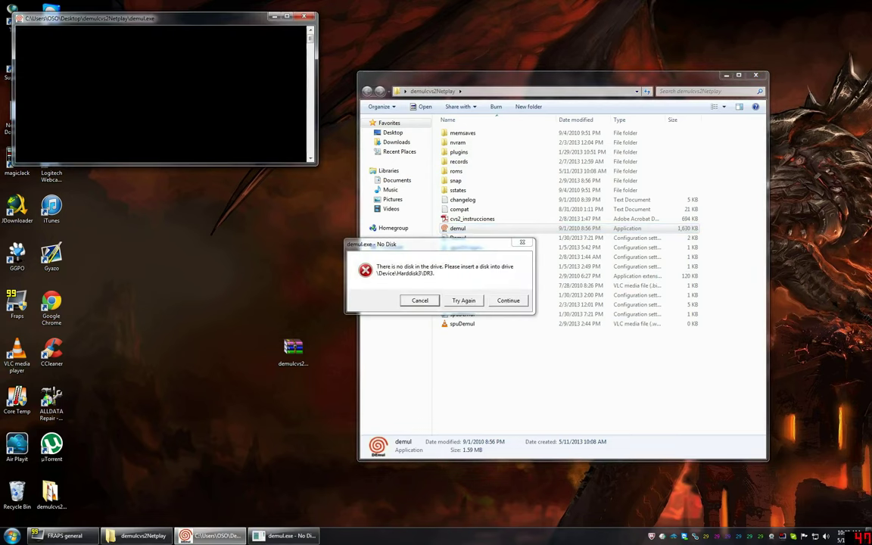
left_click(420, 301)
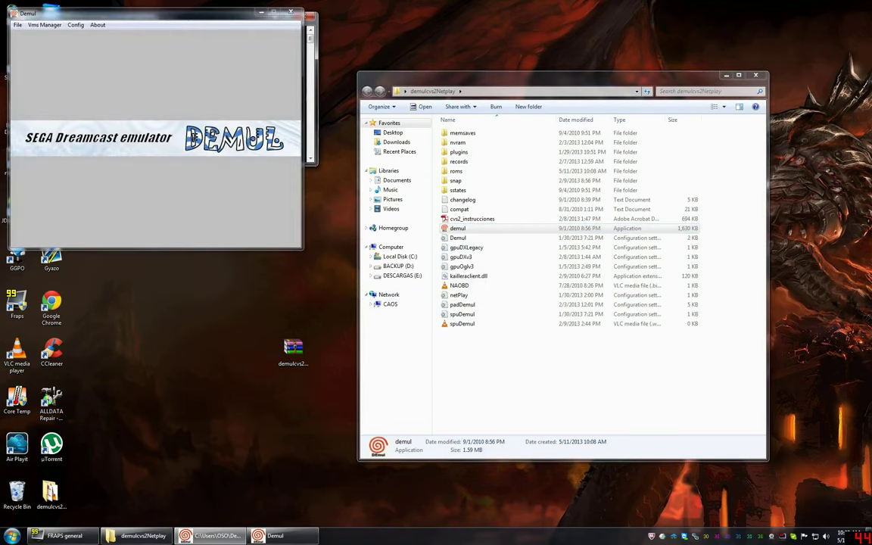
Step: Open the plugin configuration and set the Plugins path to the plugins folder inside demulcvs2Netplay
left_click(334, 195)
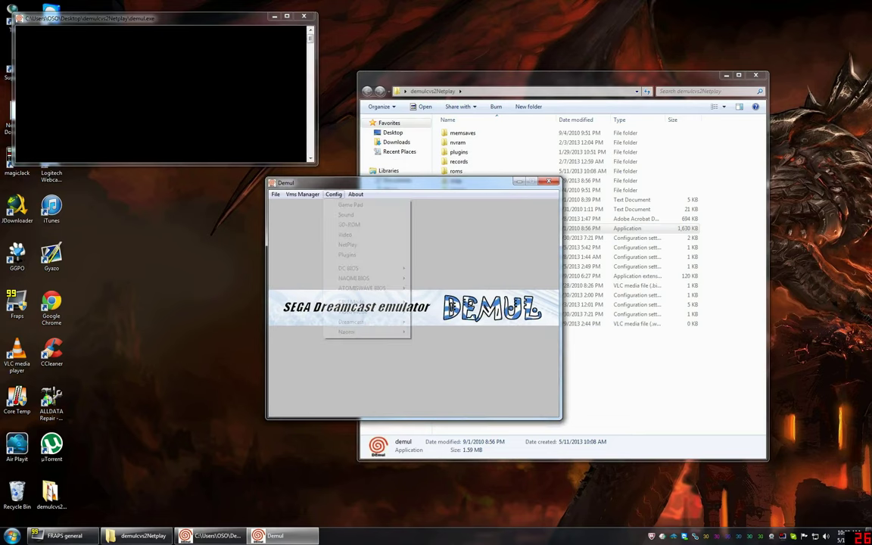
left_click(347, 255)
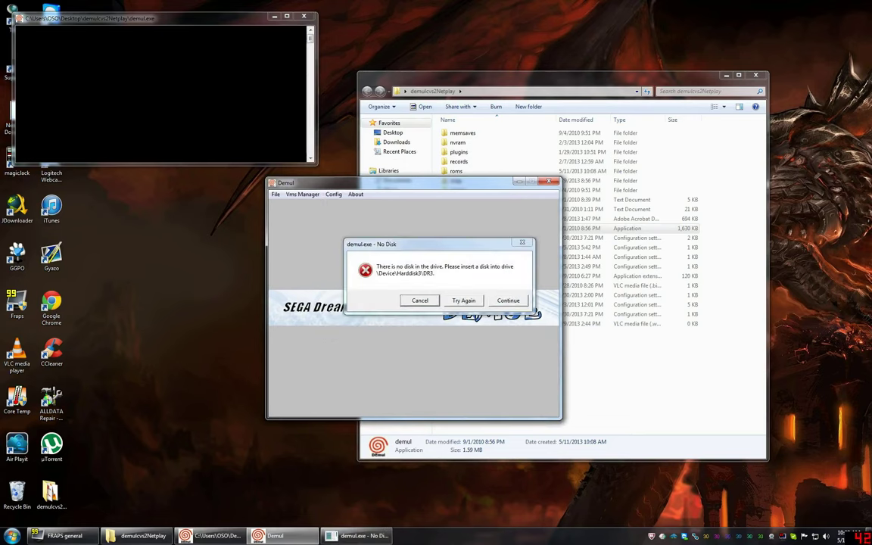
left_click(420, 300)
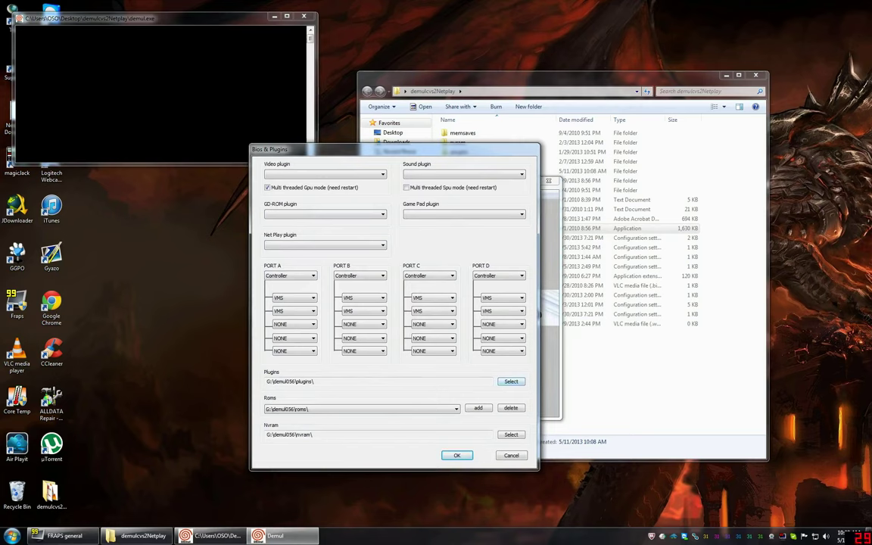
left_click(511, 382)
left_click(414, 301)
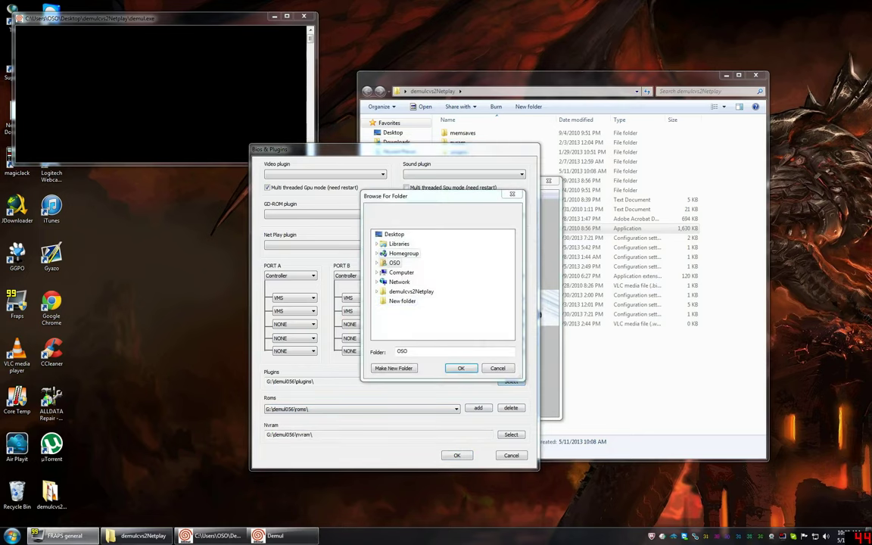
left_click(411, 291)
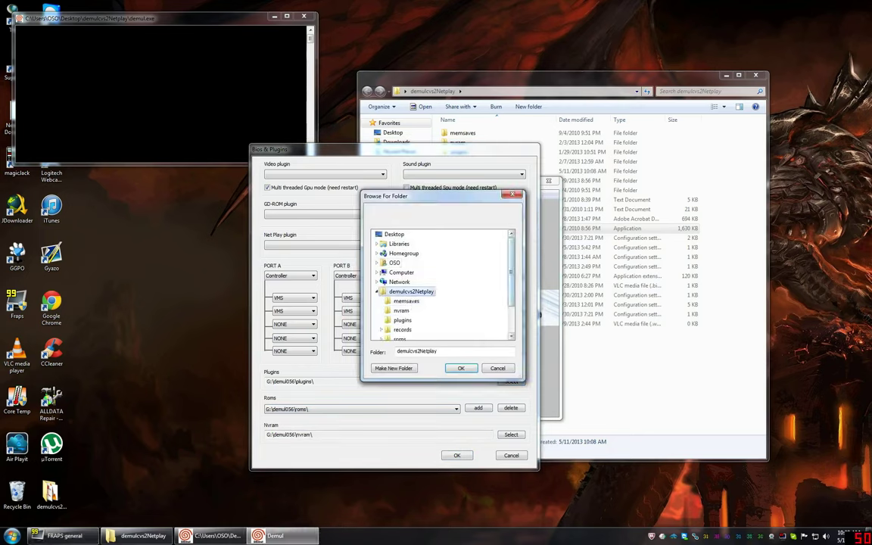
left_click_drag(511, 273, 511, 301)
left_click(402, 281)
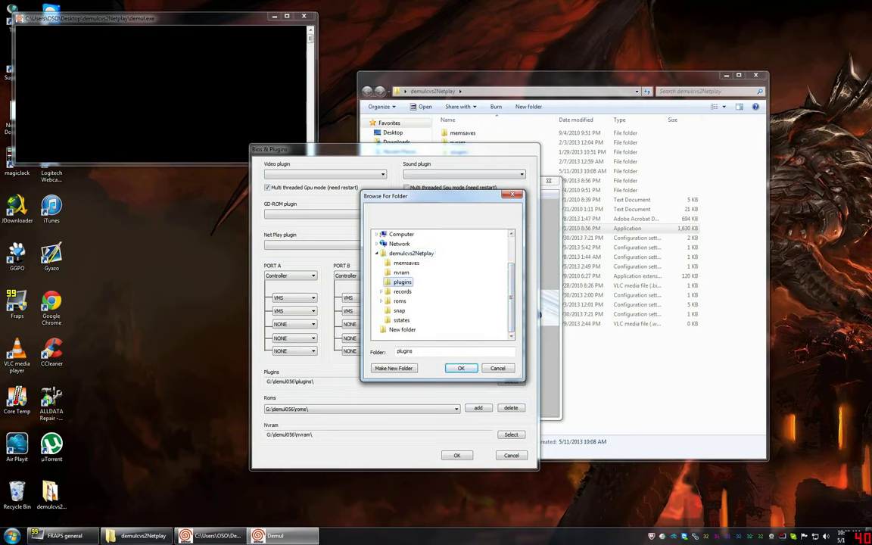
left_click(461, 368)
Step: Add the roms folder inside demulcvs2Netplay as the Roms path
left_click(479, 408)
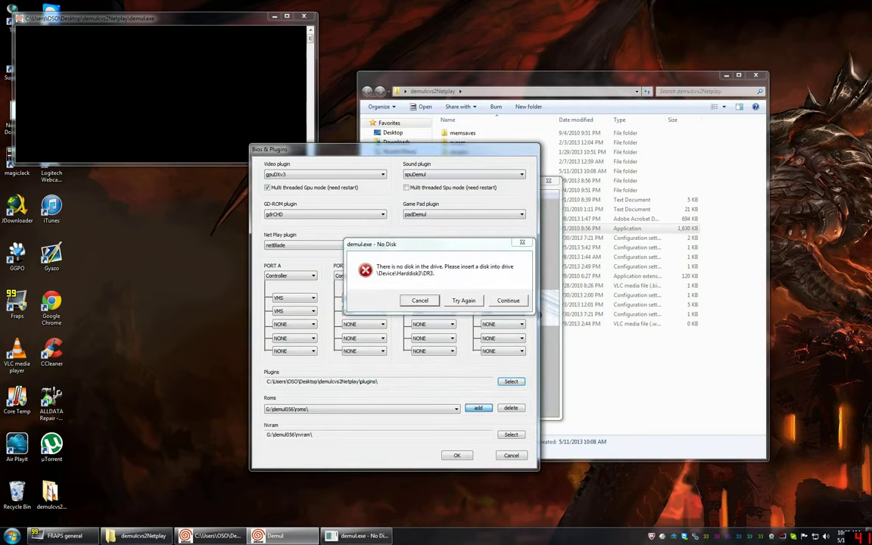
left_click(415, 300)
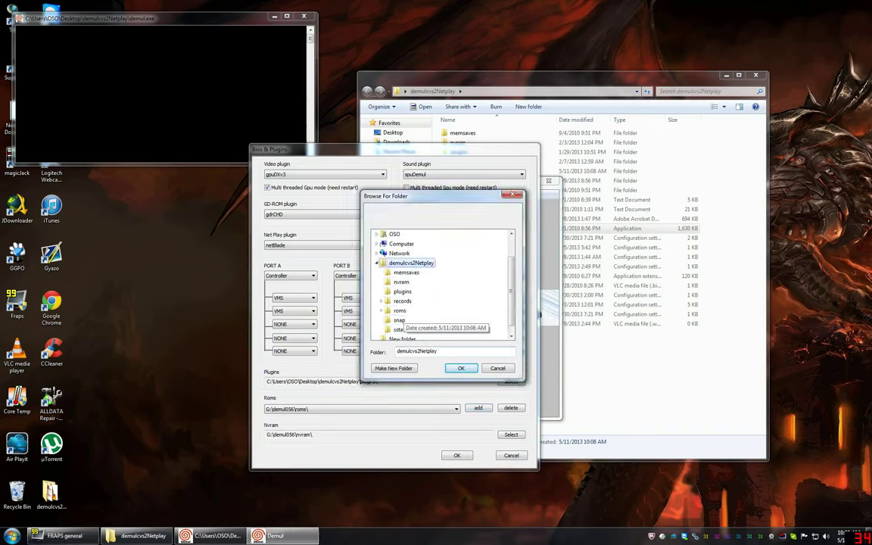
left_click(399, 310)
left_click(460, 368)
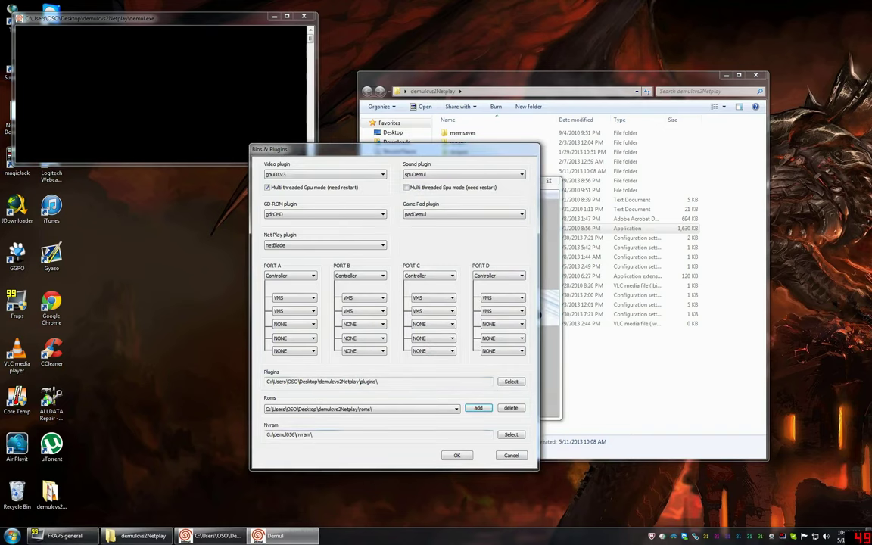
Step: Set the Nvram path to the nvram folder inside demulcvs2Netplay
left_click(511, 434)
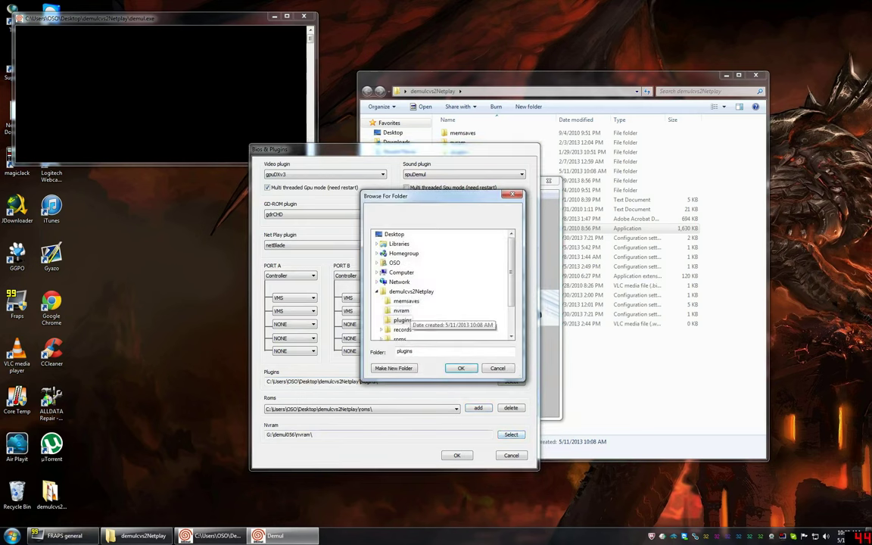
left_click(401, 310)
left_click(461, 368)
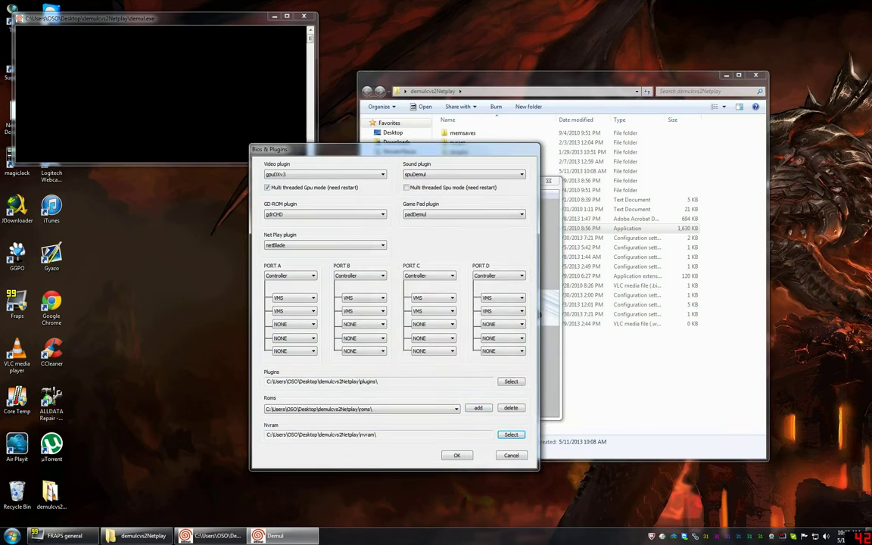
Step: Keep gpuDXv3 as the video plugin, accept the plugin settings and close the Kaillera client window
left_click(382, 174)
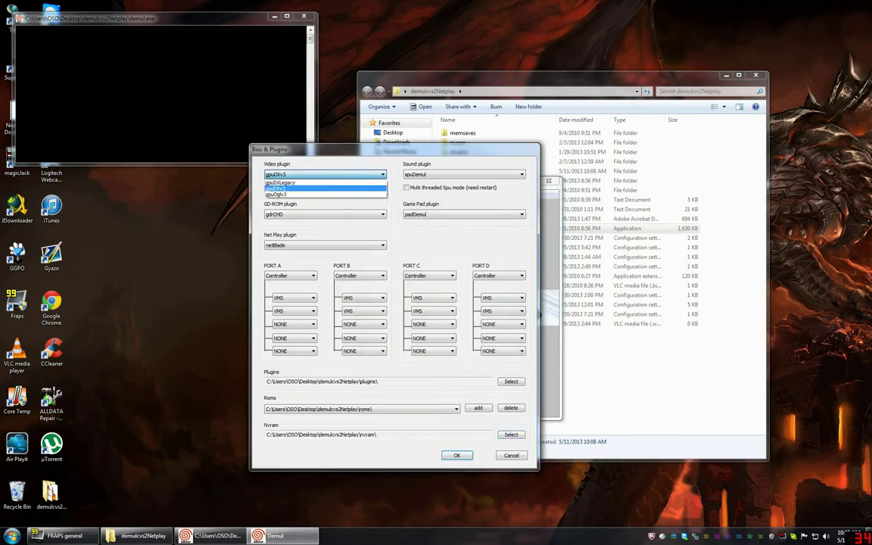
left_click(382, 174)
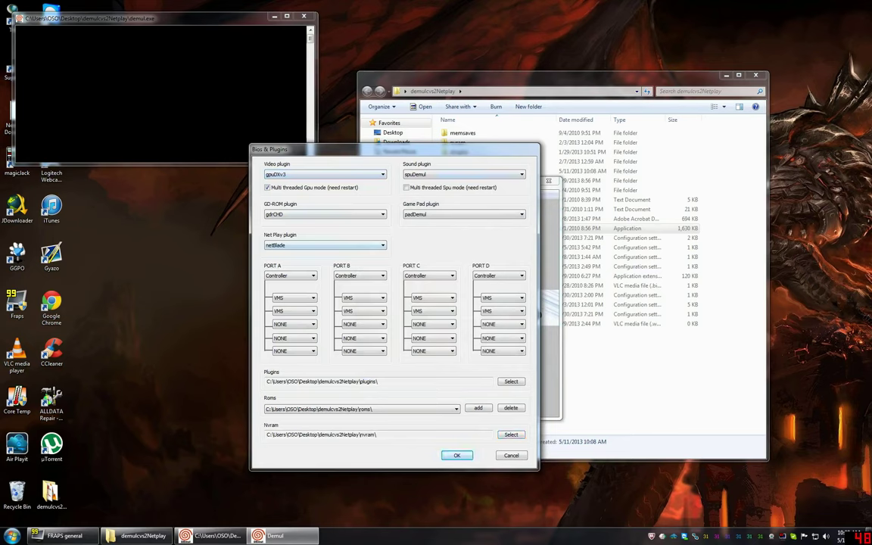
key("Return")
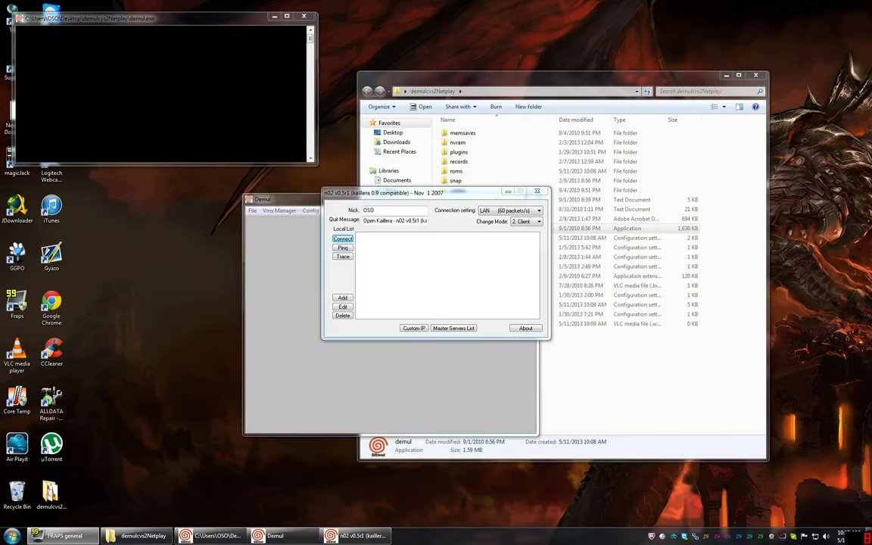
left_click(537, 193)
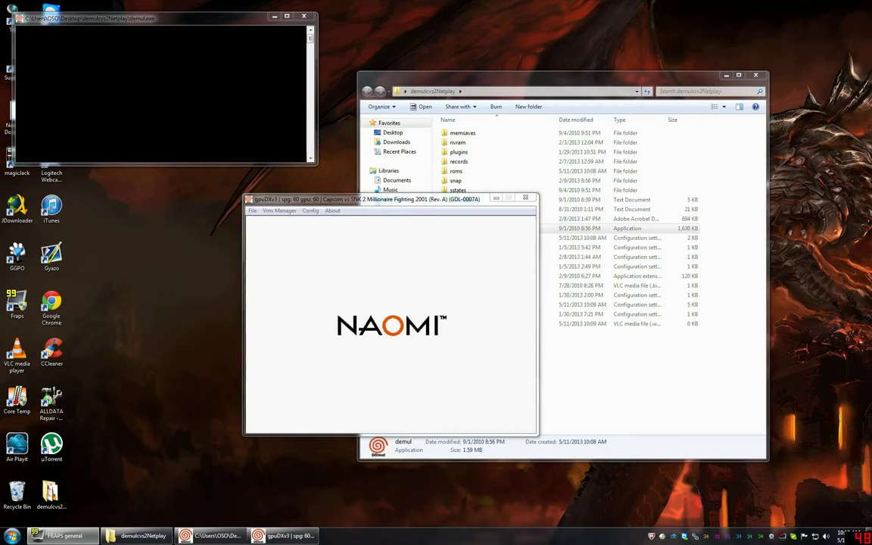
Step: Open the video configuration and set the windowed resolution to 1280x720
left_click(311, 210)
left_click(340, 249)
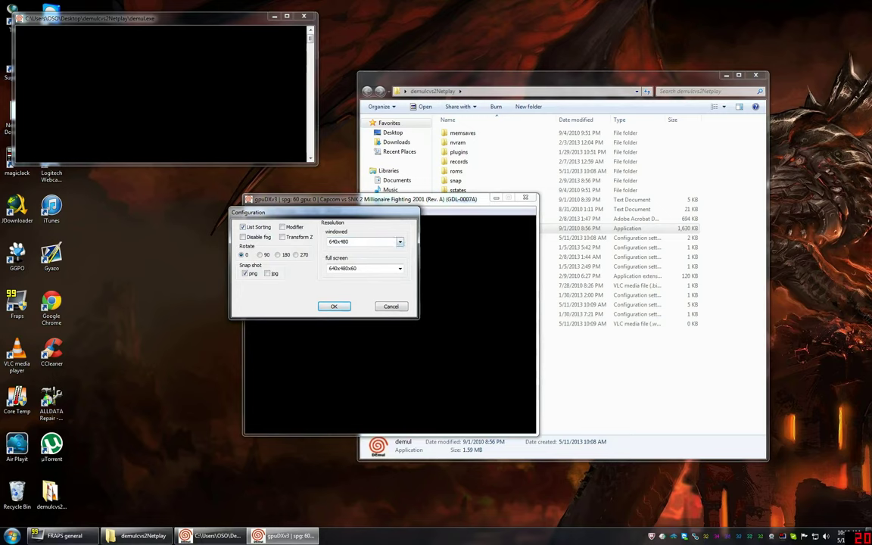
left_click(400, 242)
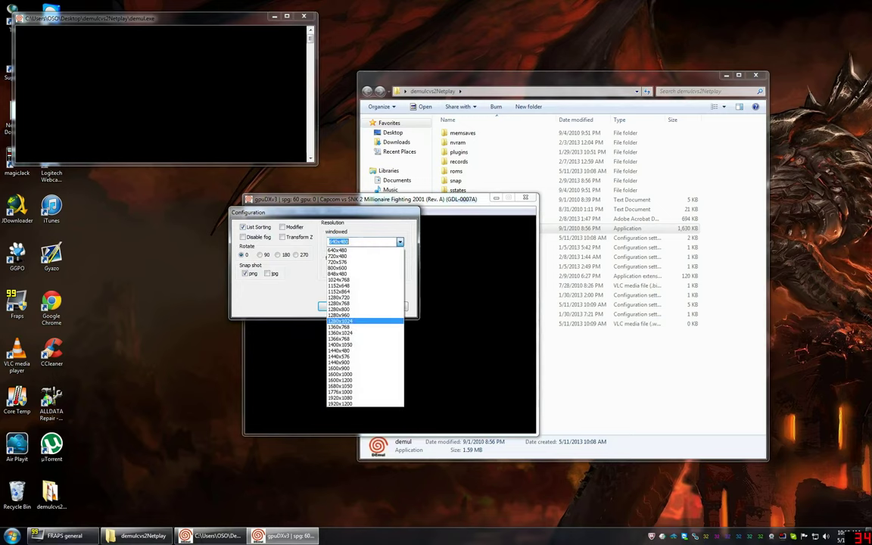
left_click(349, 297)
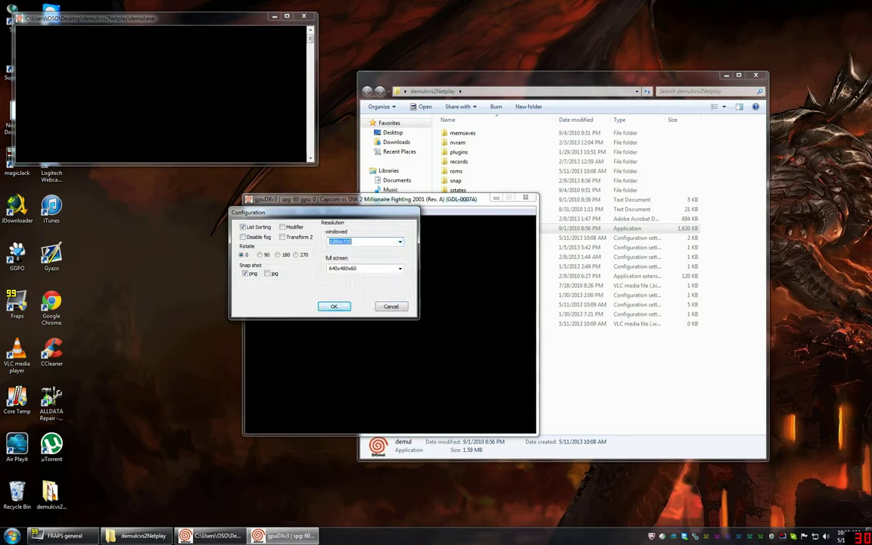
Step: Set the full screen resolution to 1920x1200x60 and accept the video configuration
left_click(400, 269)
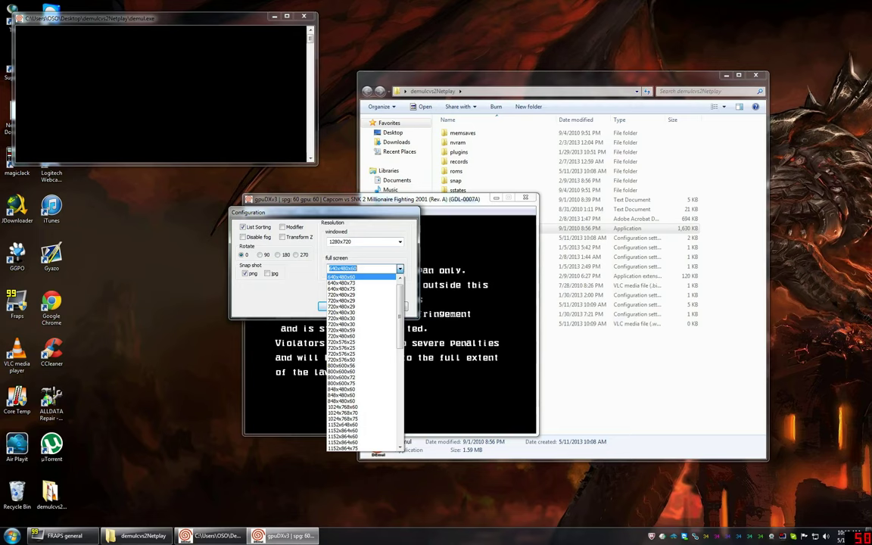
left_click(399, 269)
left_click(399, 269)
scroll(363, 353, "down", 15)
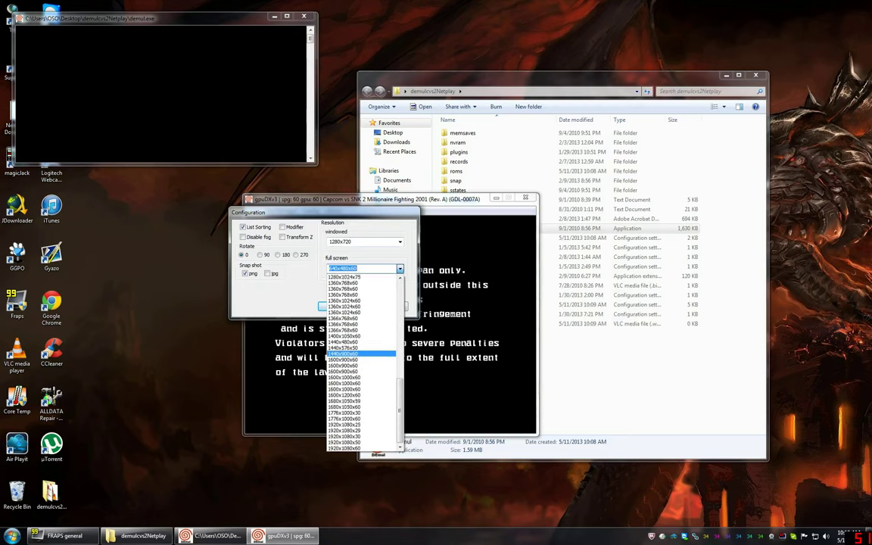
scroll(364, 354, "down", 1)
left_click(363, 448)
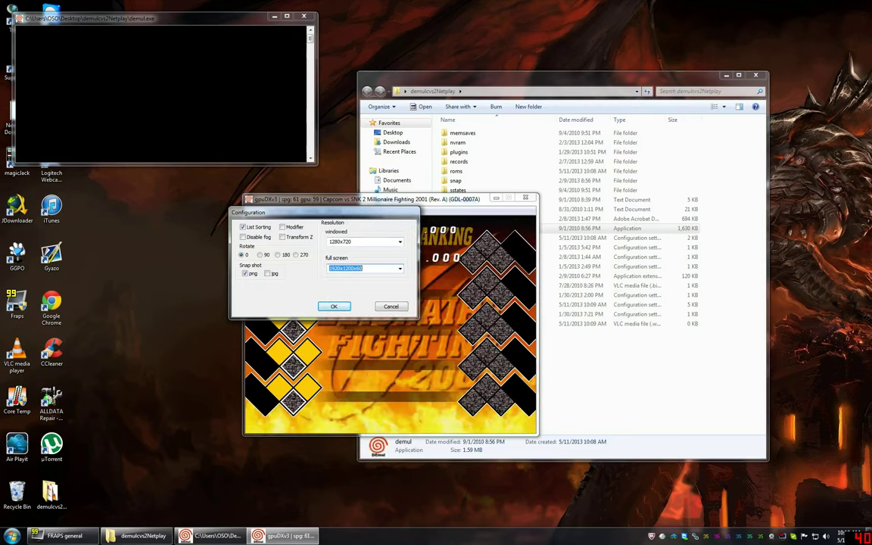
key("Return")
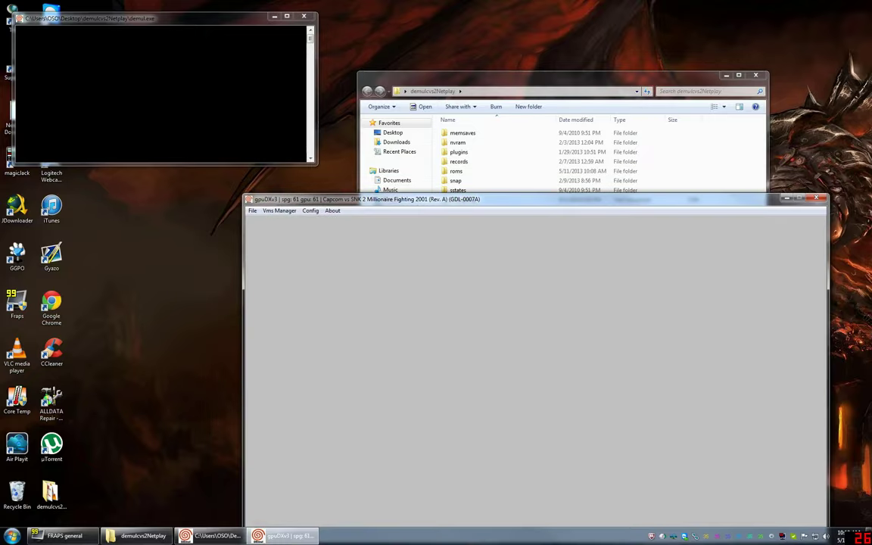
Step: Close the emulator window running the game and relaunch demul from the demulcvs2Netplay folder
left_click_drag(417, 199, 368, 97)
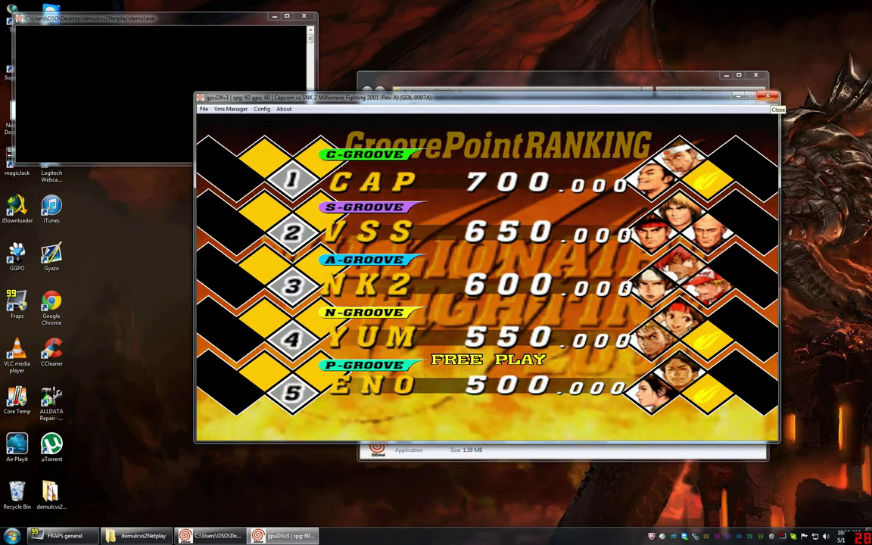
left_click(769, 96)
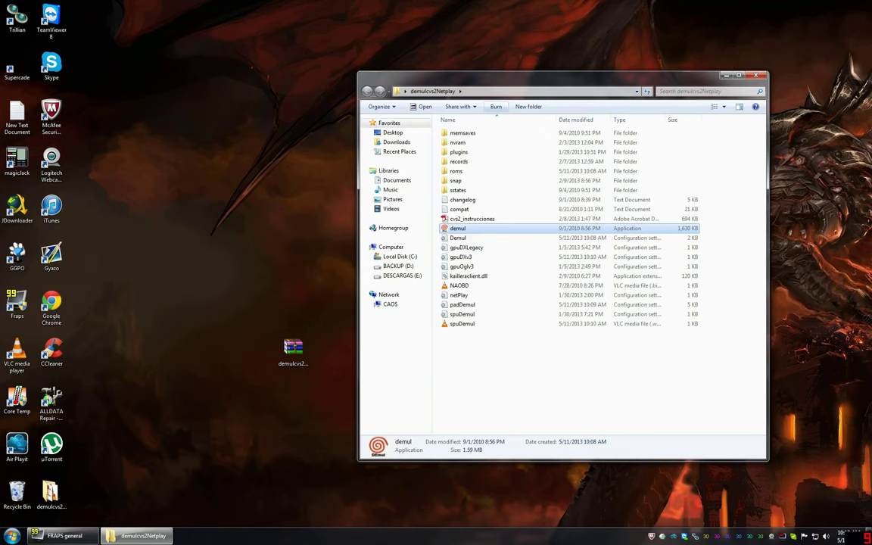
double_click(458, 228)
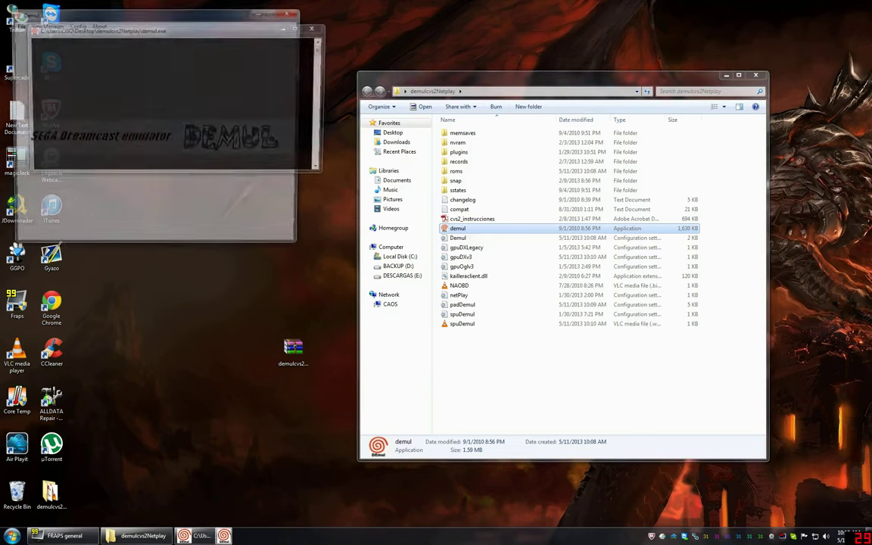
Step: Run the Naomi ROM cvs2gd, Capcom vs SNK 2 Millionaire Fighting 2001 (Rev. A) (GDL-0007A)
left_click(17, 24)
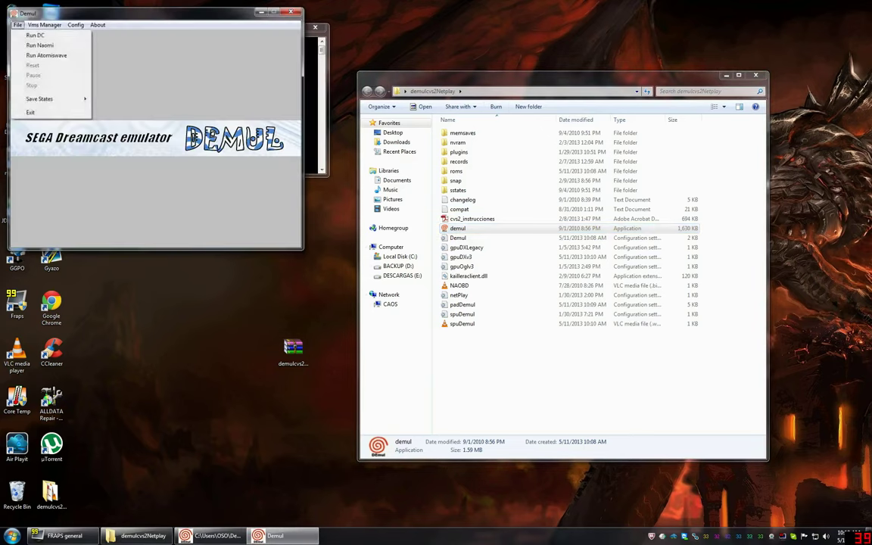
left_click(34, 43)
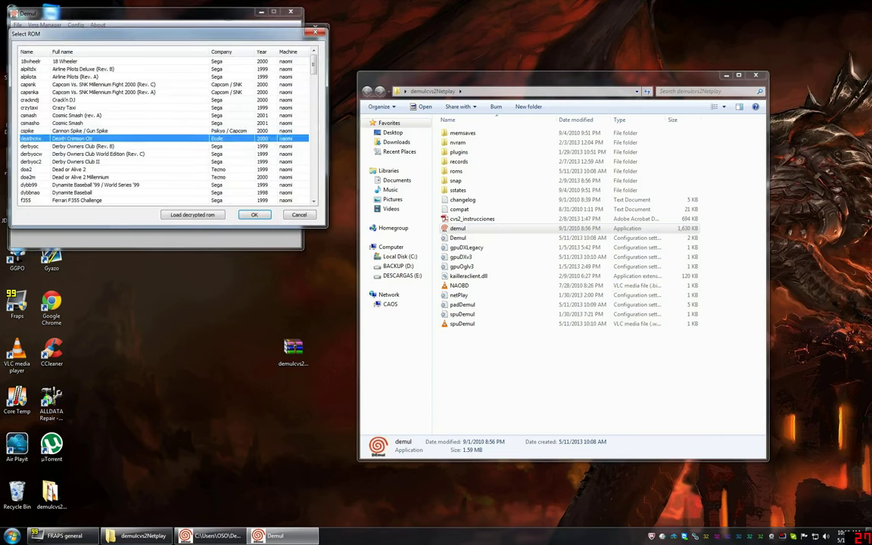
scroll(152, 124, "down", 20)
scroll(151, 125, "down", 6)
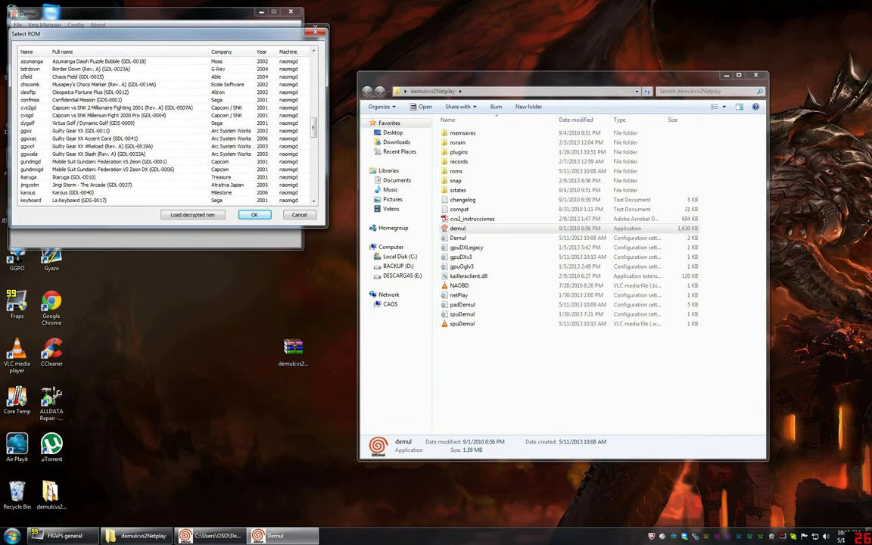
left_click(121, 107)
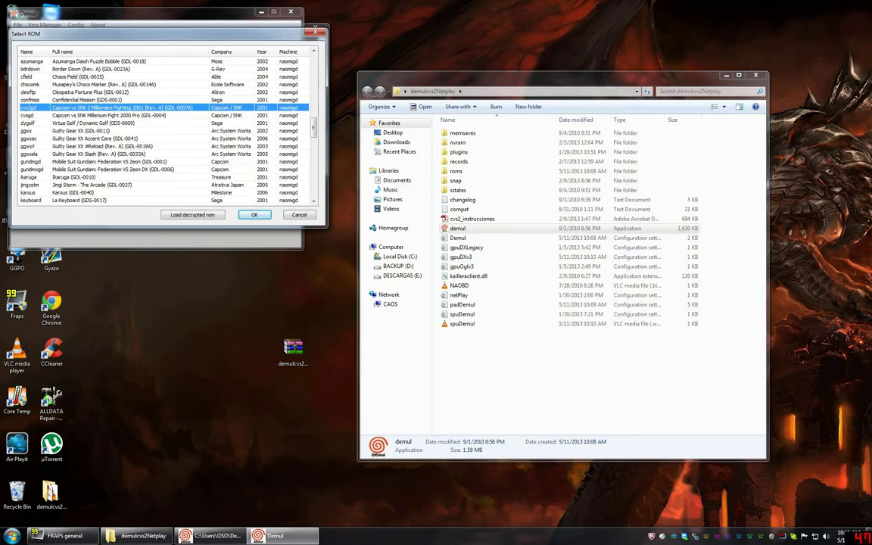
left_click(255, 215)
Step: Cancel the repeated missing-disk errors and bring the n02 Kaillera client window into focus
left_click(420, 300)
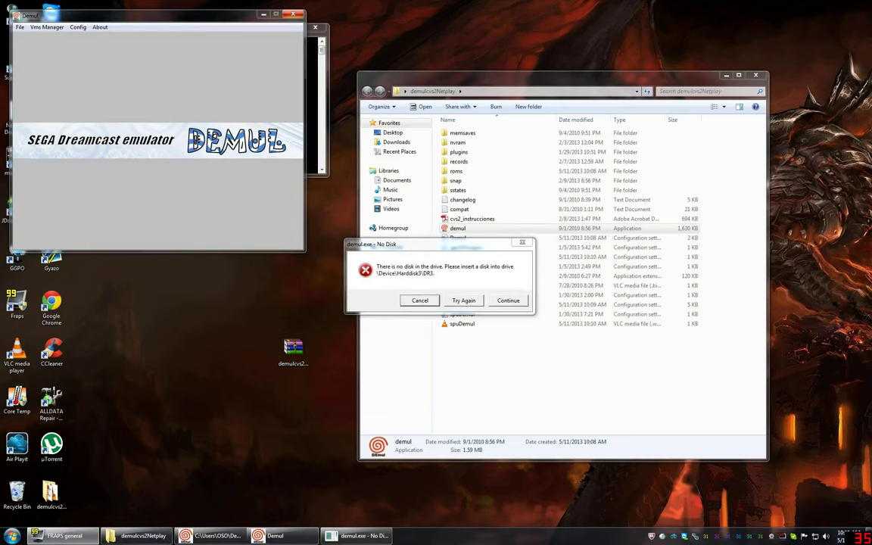
left_click(420, 301)
left_click(421, 301)
left_click(420, 300)
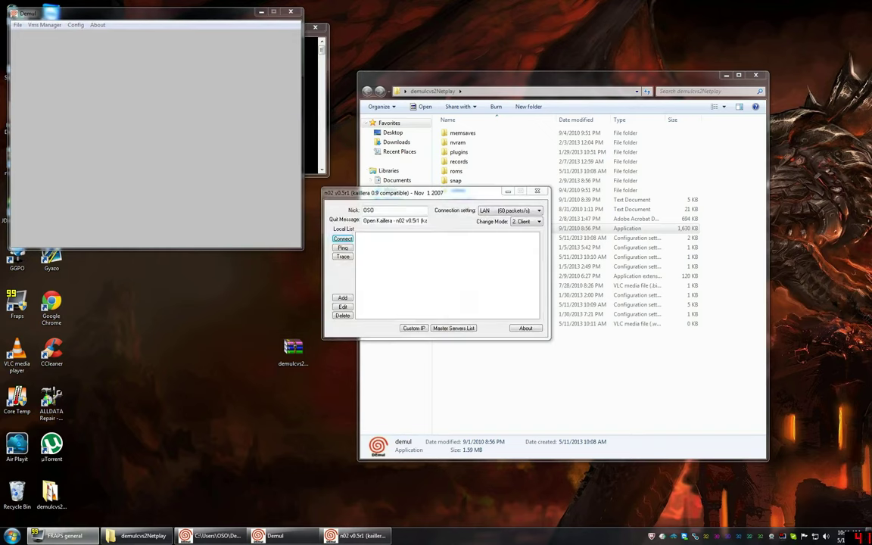
left_click(435, 193)
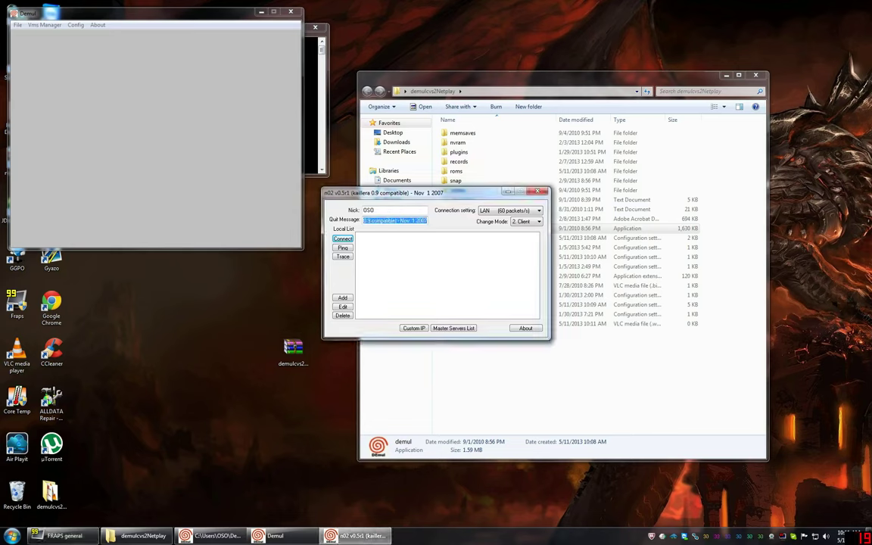
Step: Set the Kaillera quit message to MAG and change the connection mode to 1. P2P
type("MAG")
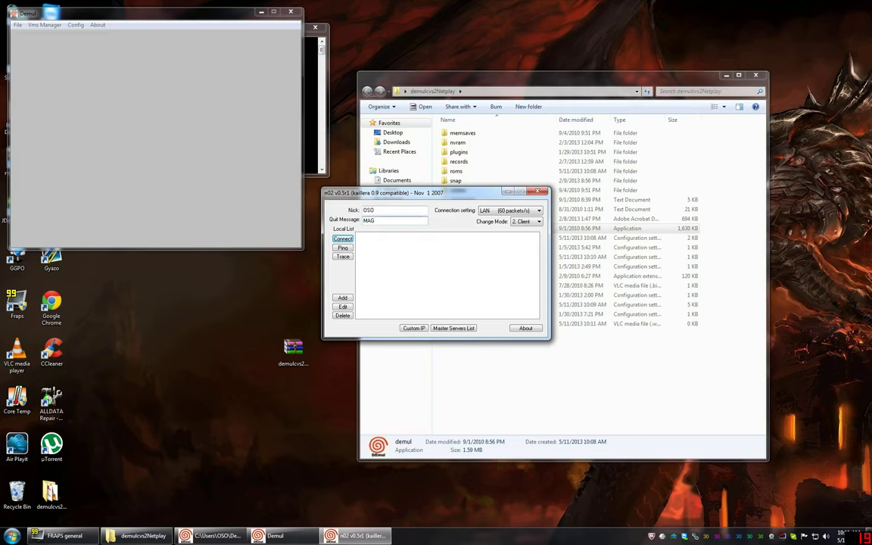
left_click(538, 221)
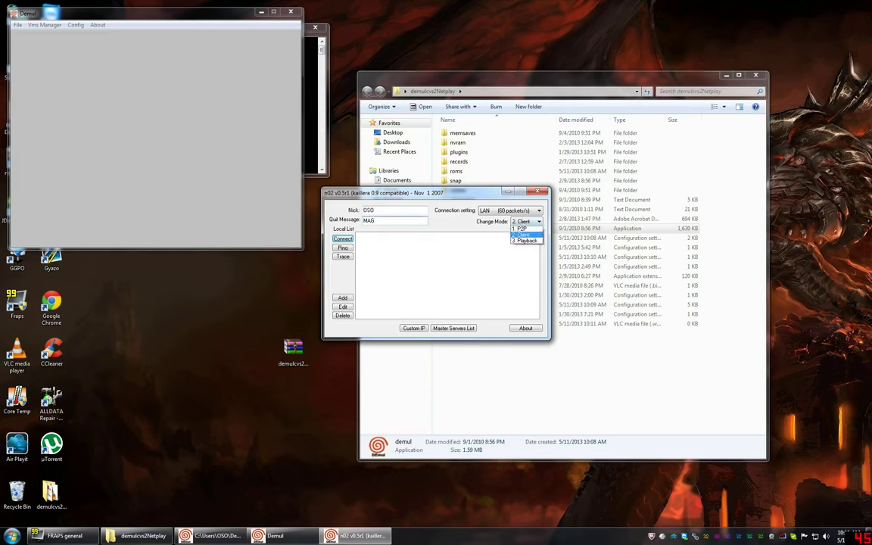
left_click(523, 230)
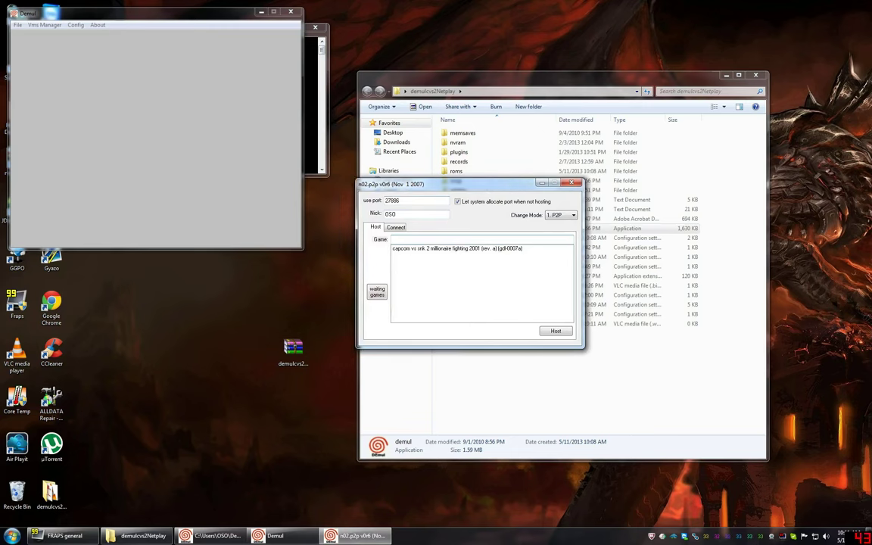
Step: Host the game capcom vs snk 2 millionaire fighting 2001 (rev. a) (gdl-0007a) on port 6000
left_click(395, 227)
left_click(376, 227)
left_click(457, 248)
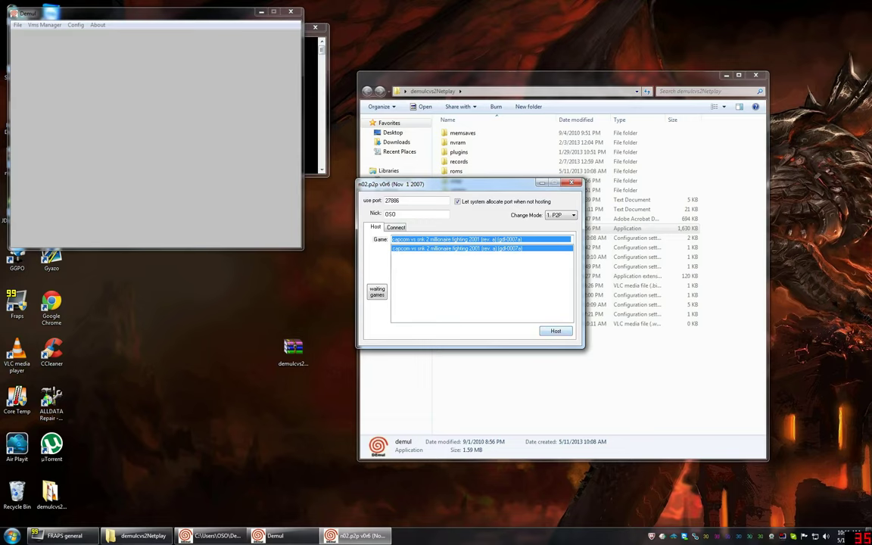
double_click(392, 201)
type("6000")
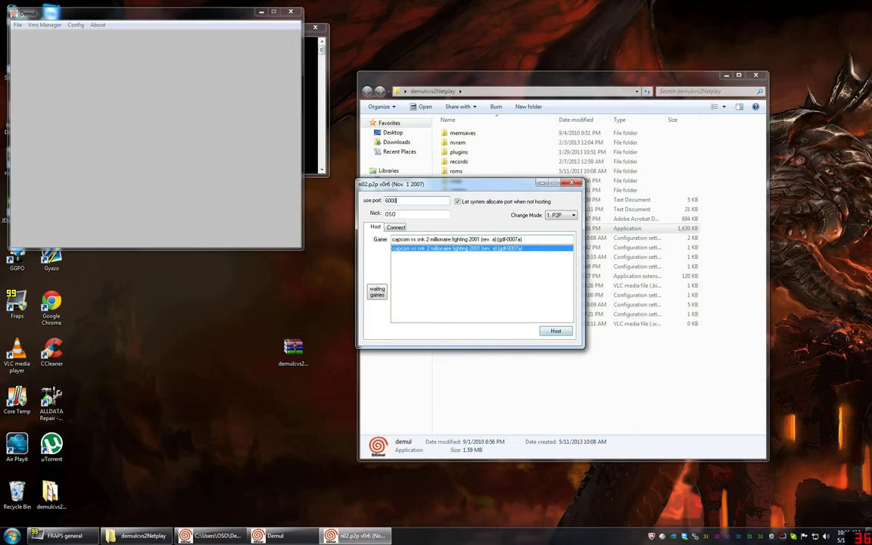
left_click(556, 331)
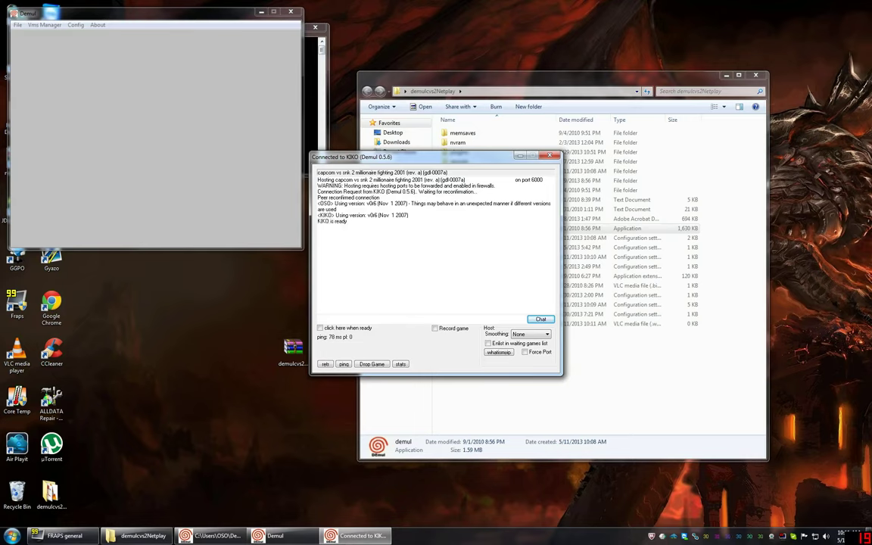
Step: Enable game recording for the hosted session and mark yourself as ready to start the match
left_click(435, 328)
left_click(320, 329)
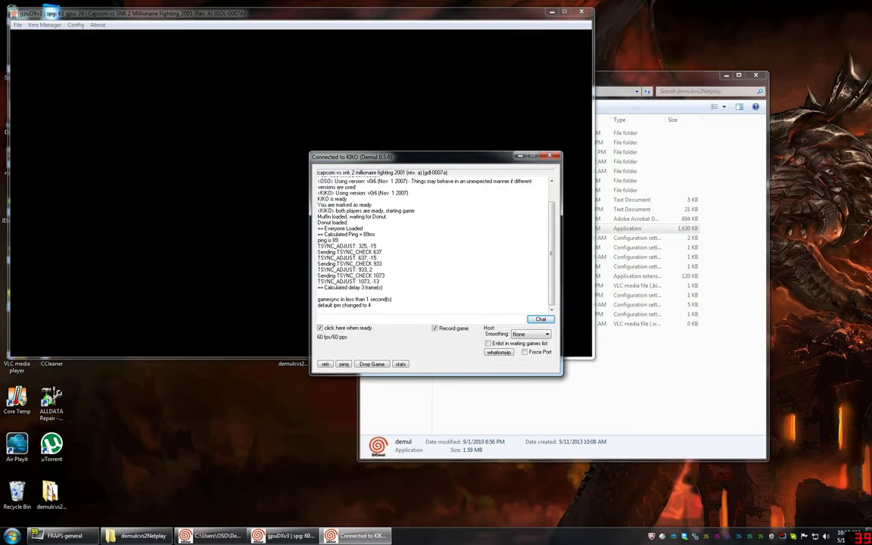
Step: Move the peer connection window clear of the running game, focus the game, and return focus to the connection window
left_click_drag(424, 156, 715, 198)
left_click(454, 189)
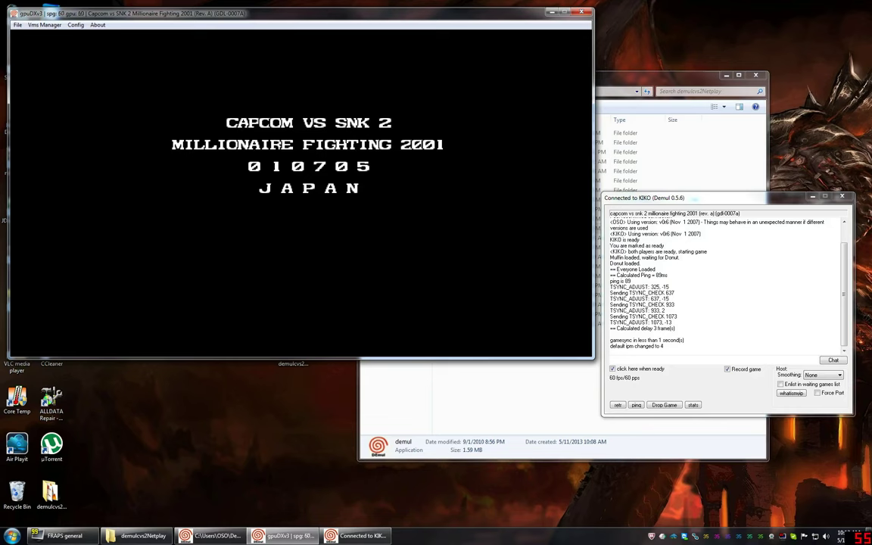
left_click(611, 352)
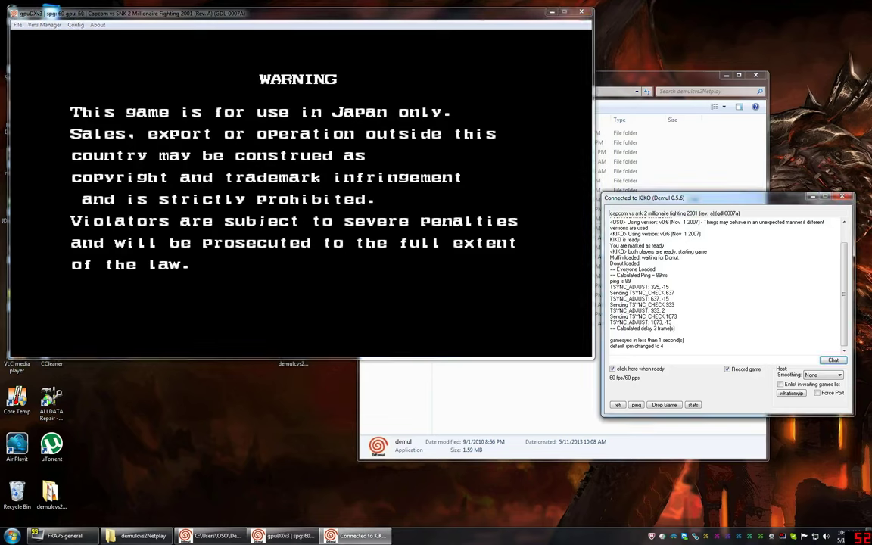